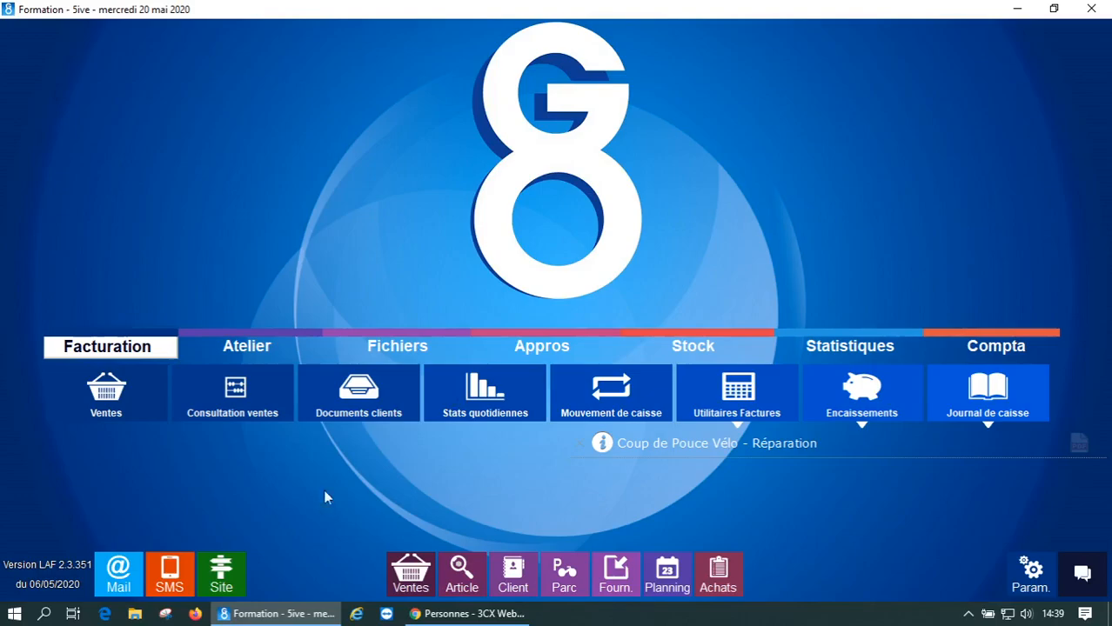
- Start a new blank invoice from the Ventes sales area
left_click(121, 391)
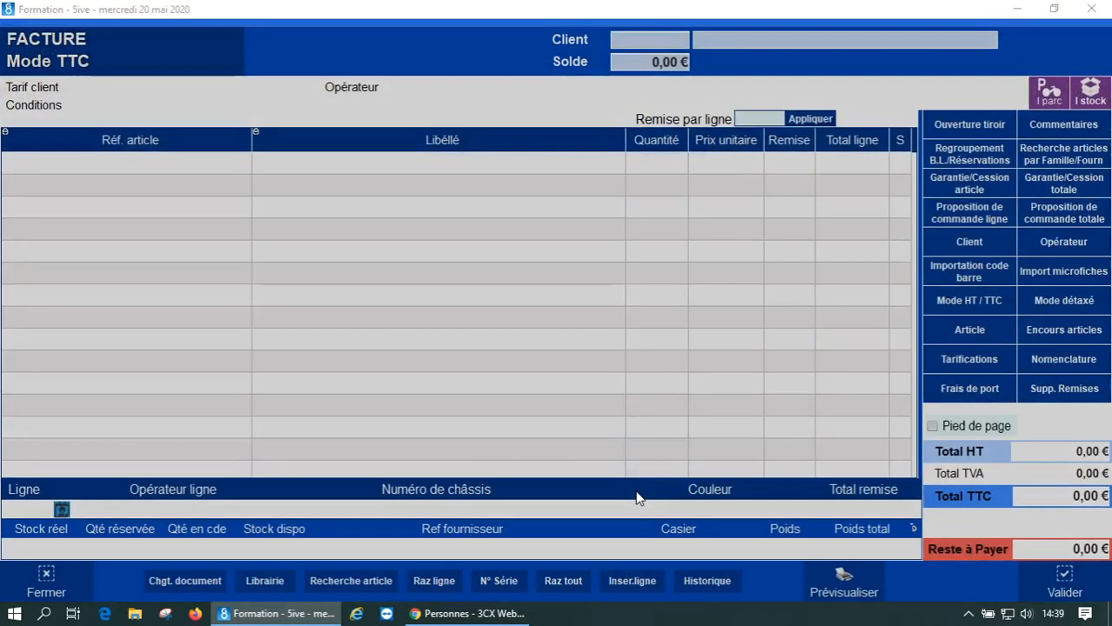
- Search clients for 'CULTURE VELO' and select CULTURE VELO BAYONNE
type("CULTURE VE")
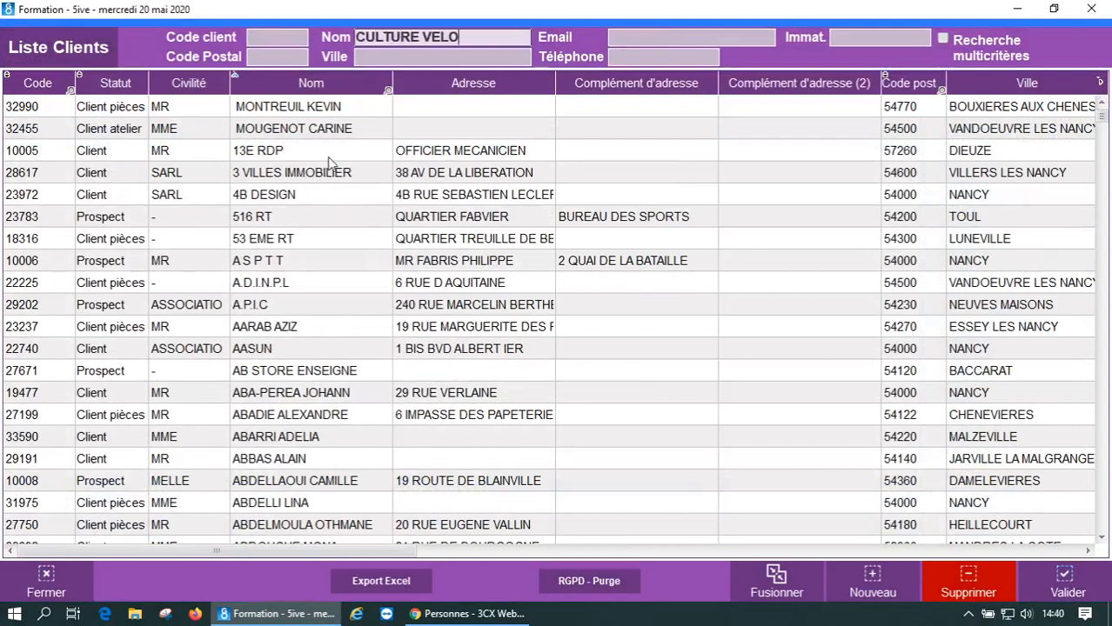
type("LO")
left_click(329, 130)
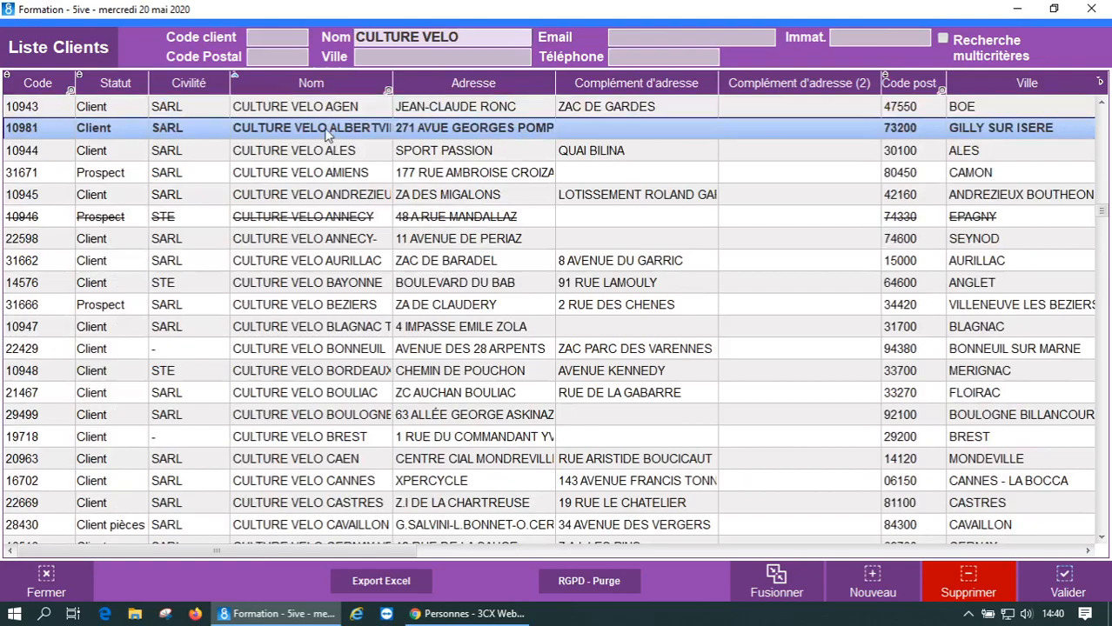
left_click(329, 284)
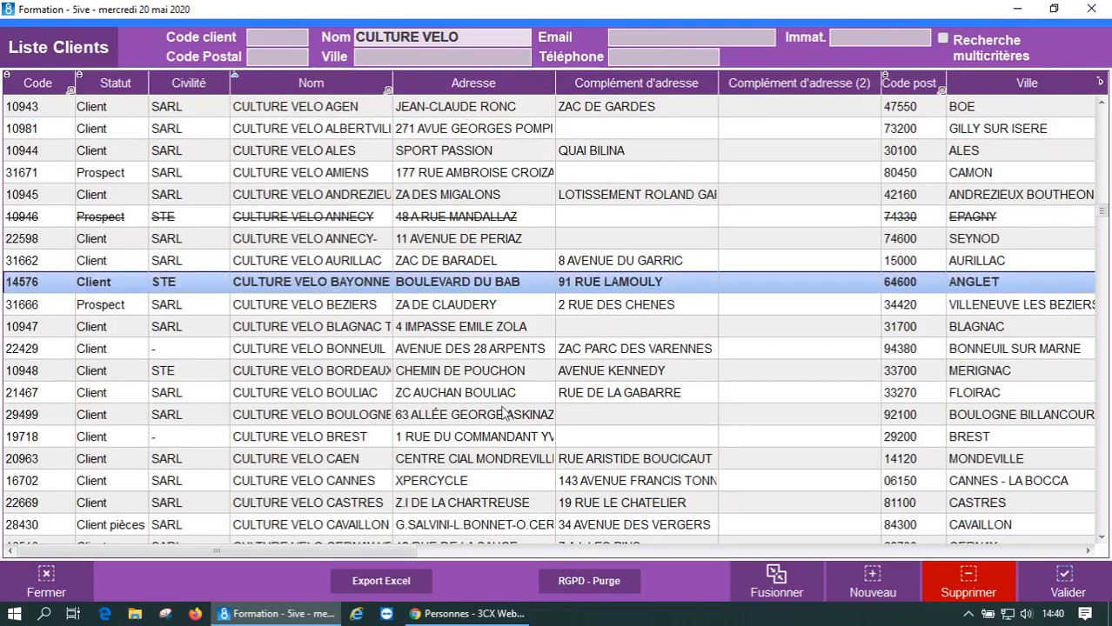
left_click(1061, 581)
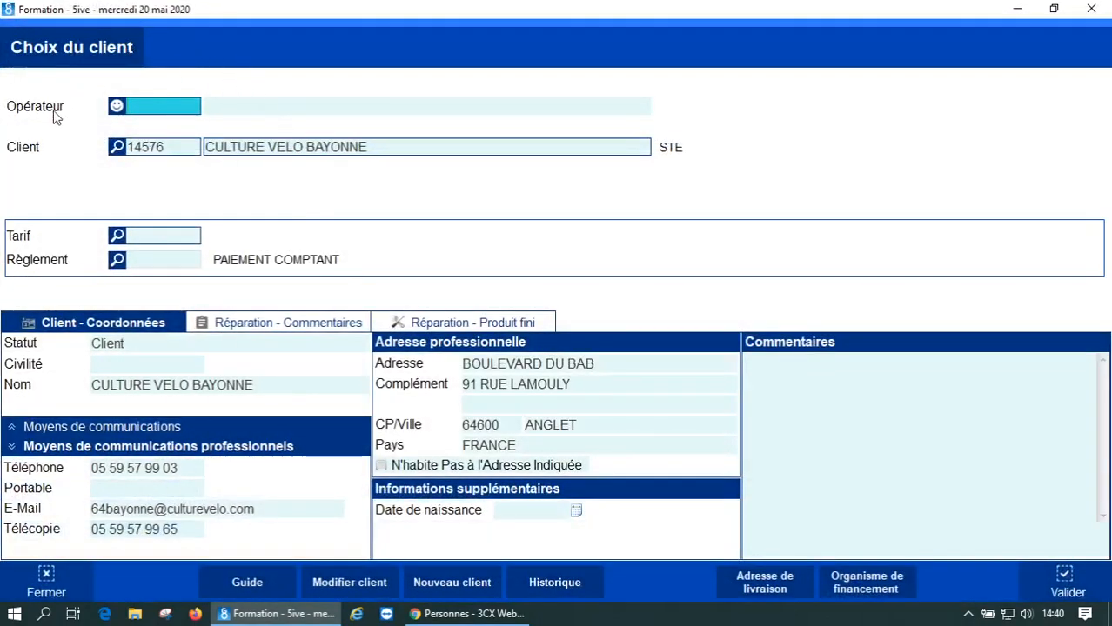
- Set the operator to RETROCESSION and confirm the CULTURE VELO BAYONNE client selection
left_click(117, 106)
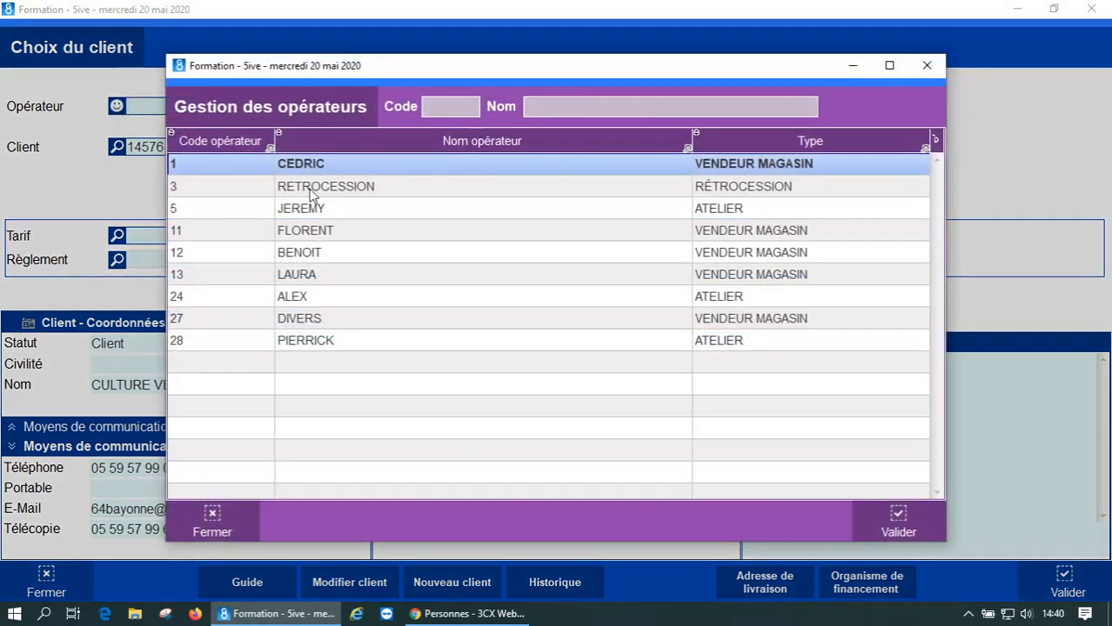
left_click(312, 190)
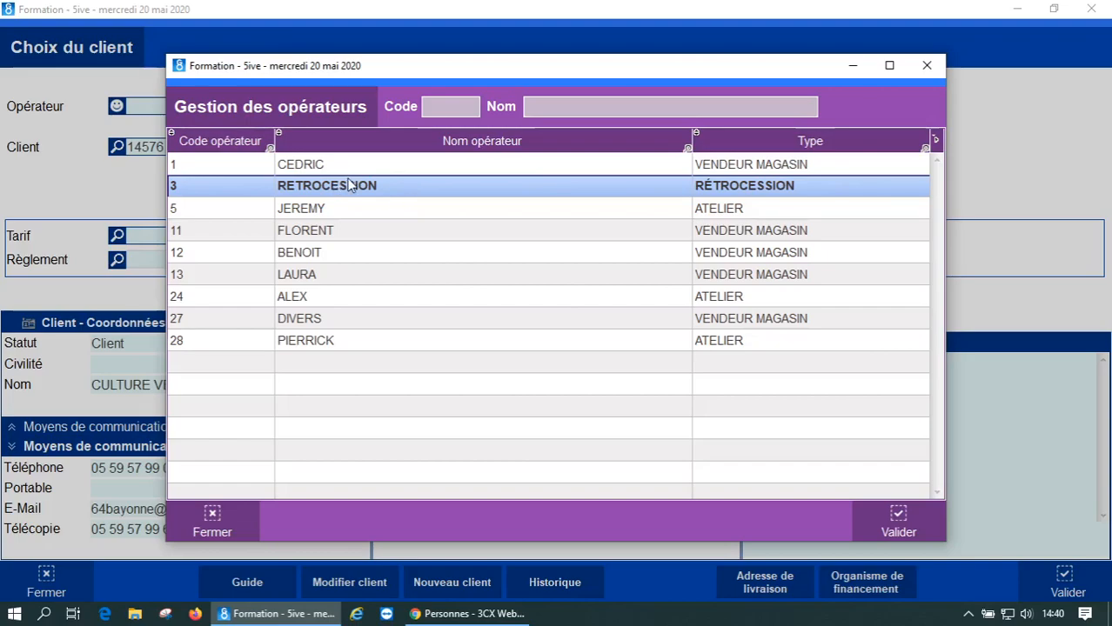
left_click(899, 522)
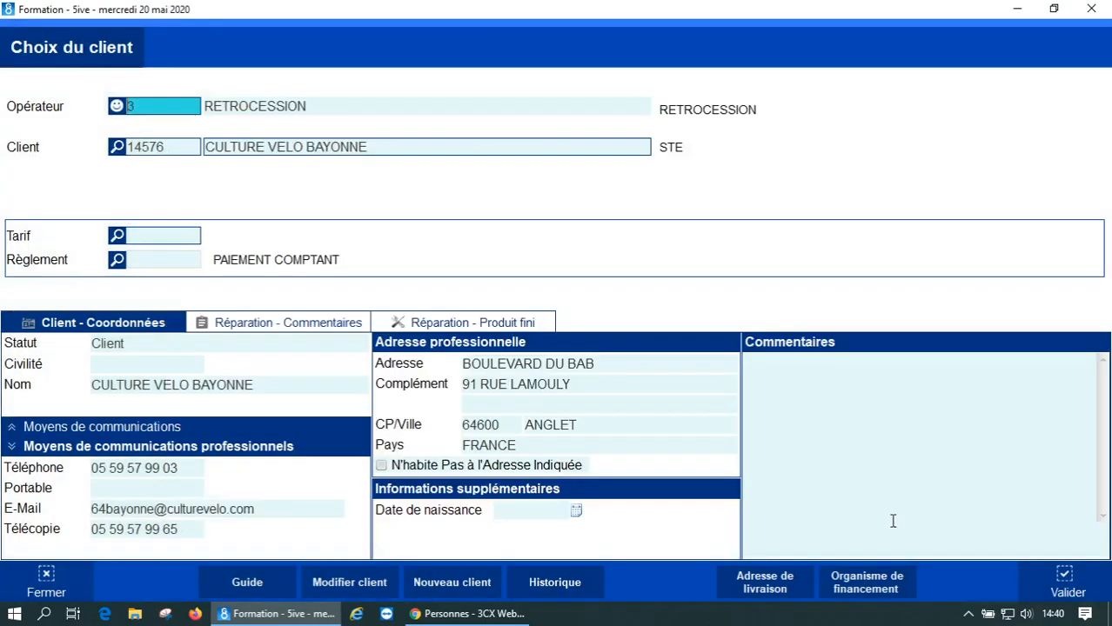
left_click(1065, 584)
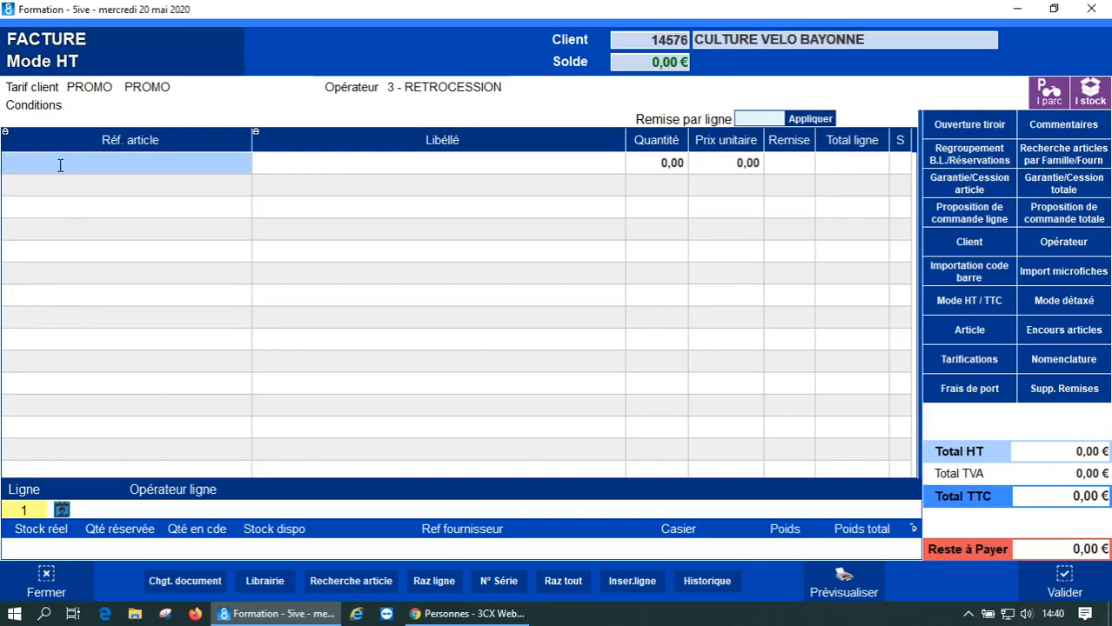
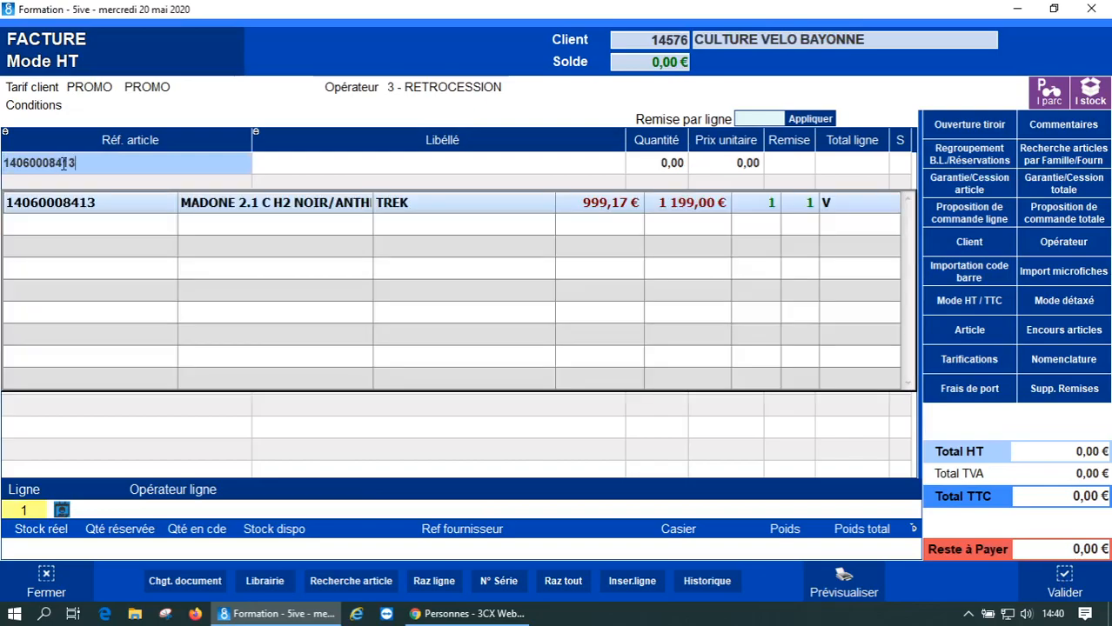
double_click(72, 209)
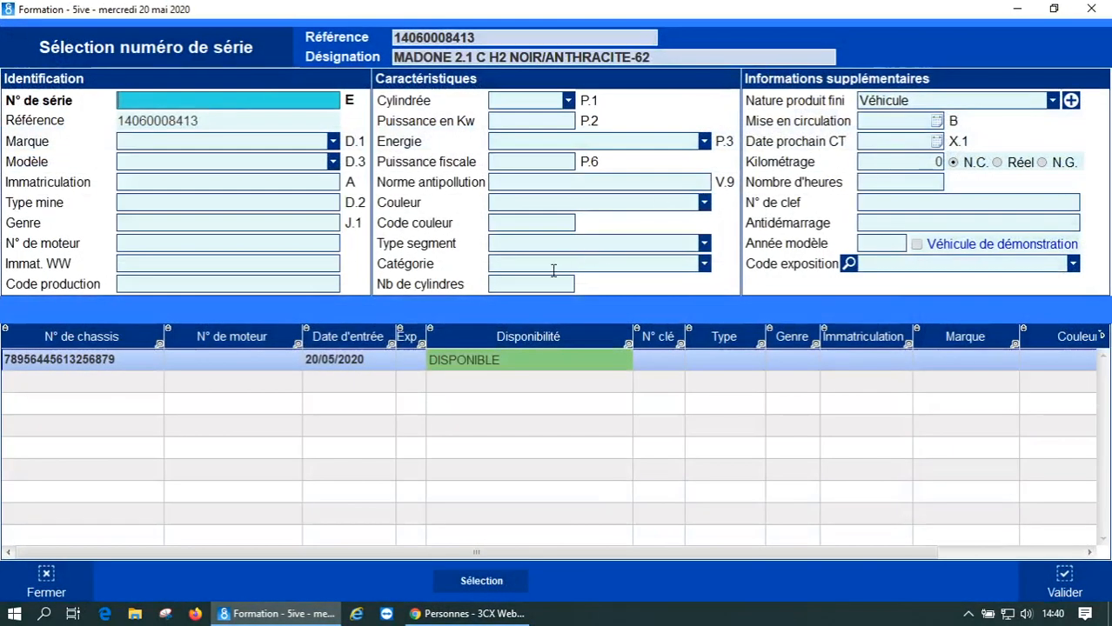
double_click(63, 362)
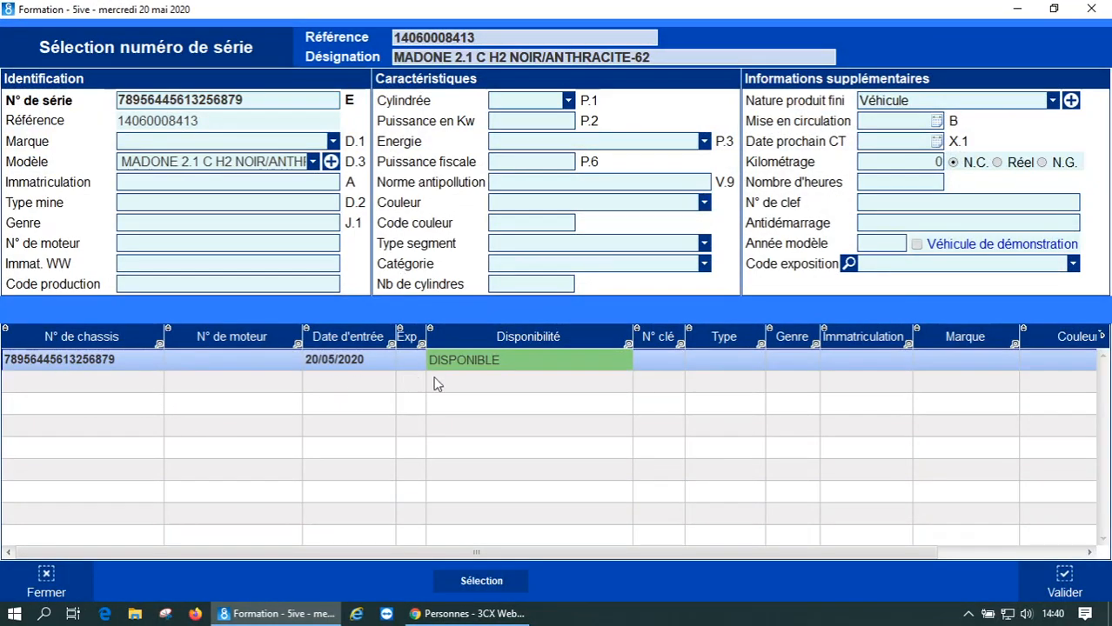
left_click(1065, 581)
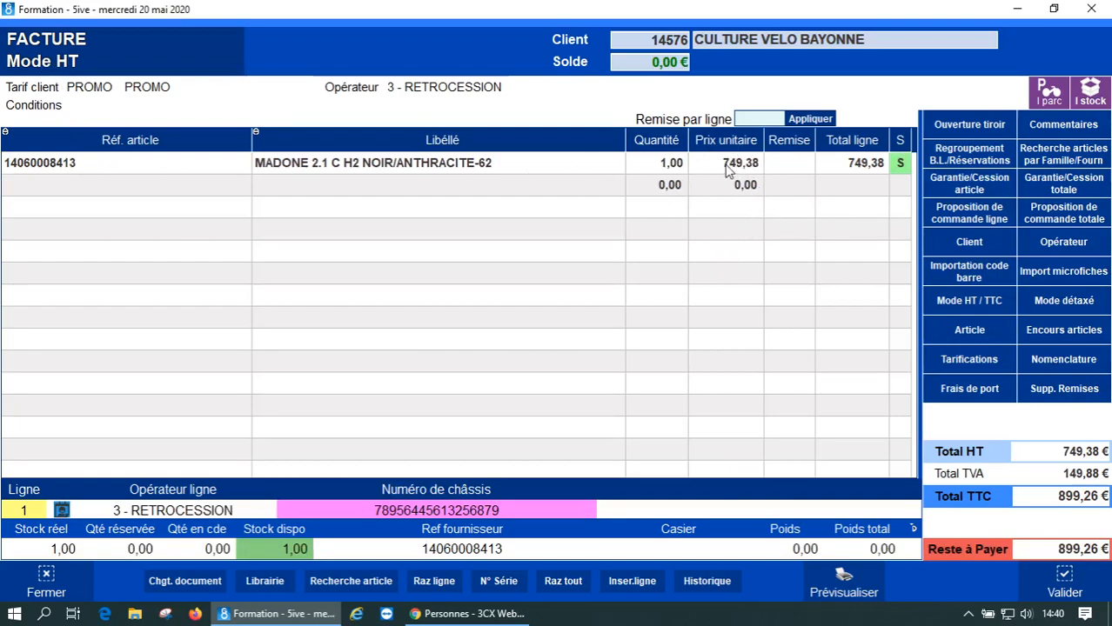
left_click(91, 171)
double_click(94, 169)
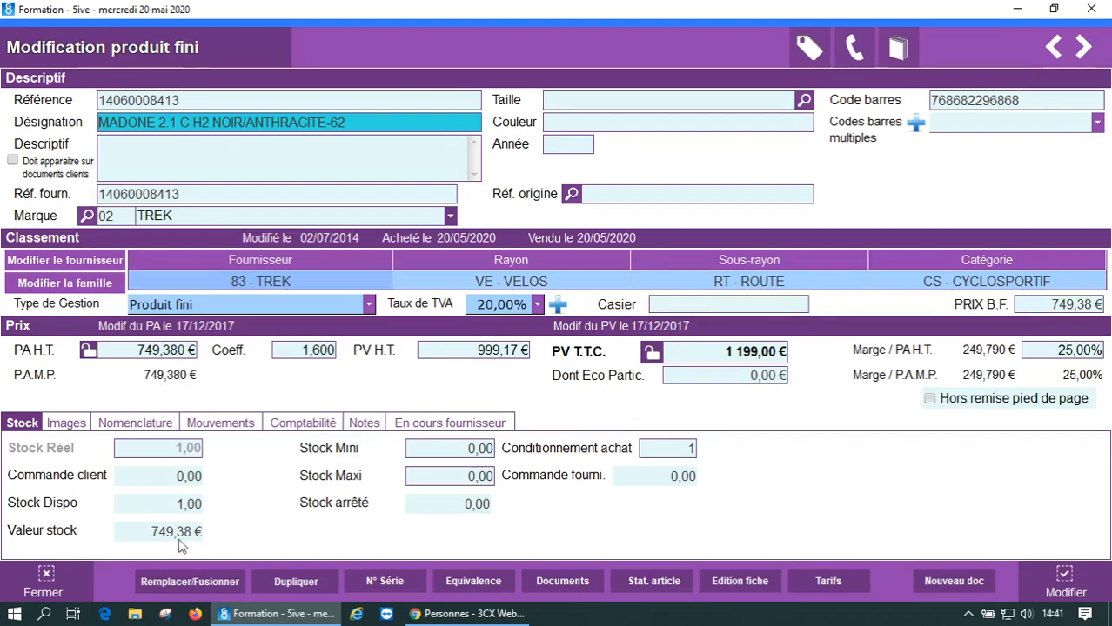
left_click(45, 578)
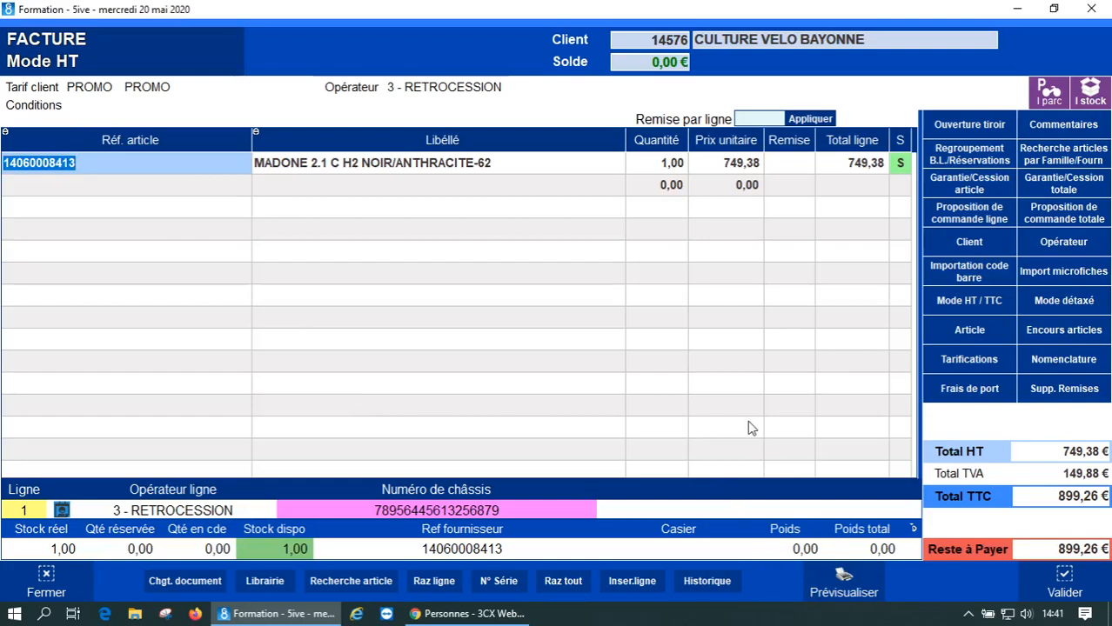
- Add a 7,49 € FRAIS GESTION fee line on the second row using reference +1
left_click(61, 187)
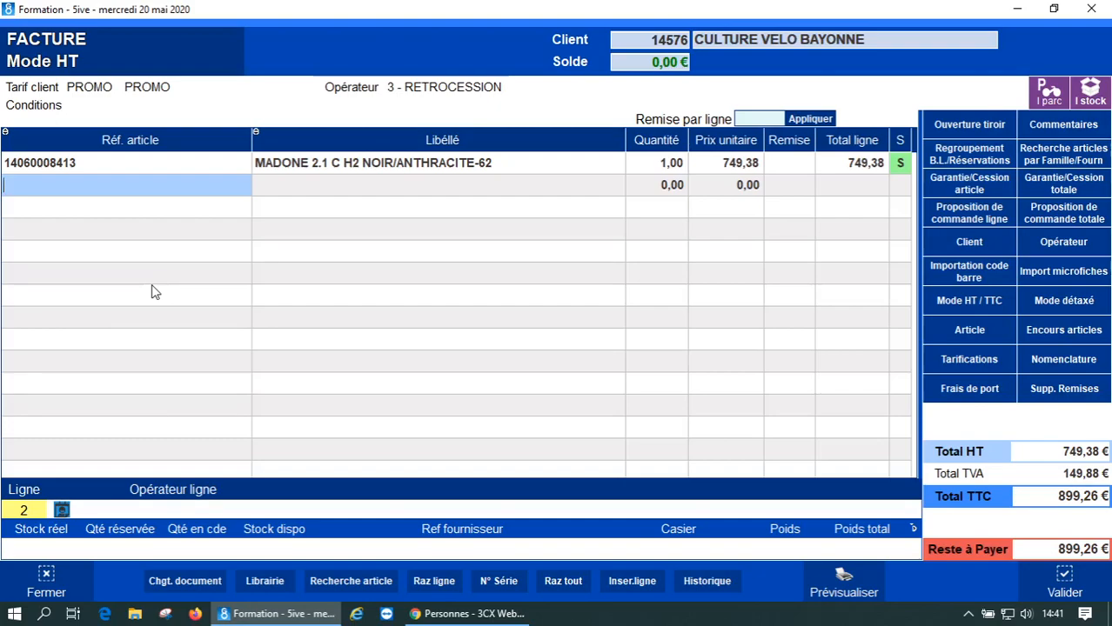
type("+1")
key("Return")
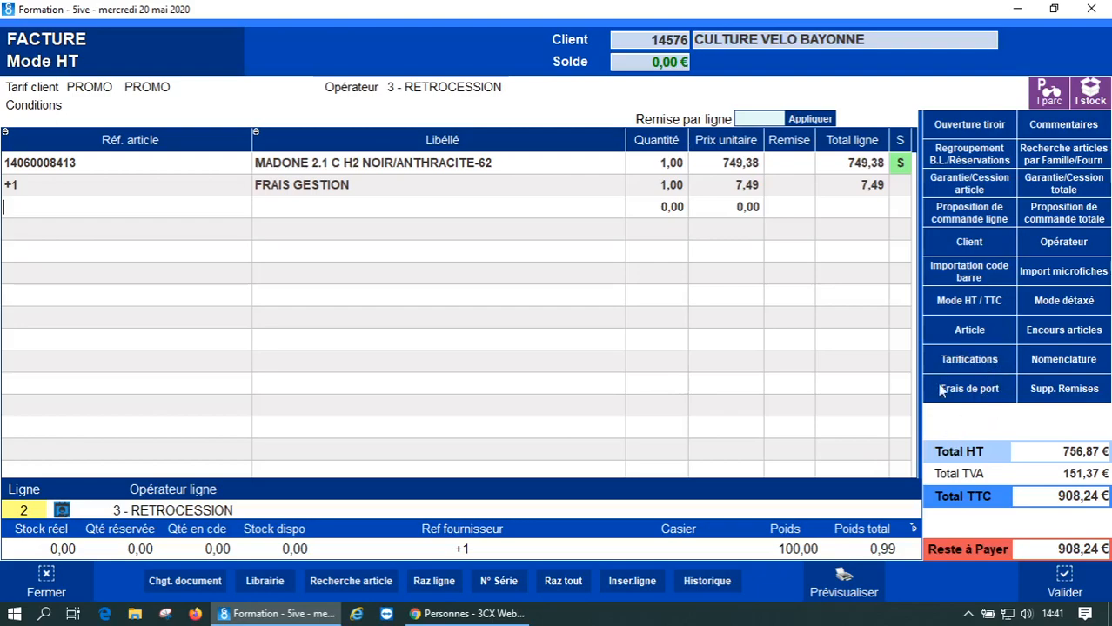
- Add 25,00 € HT shipping as taxed port at TVA NORMALE 20%
left_click(976, 392)
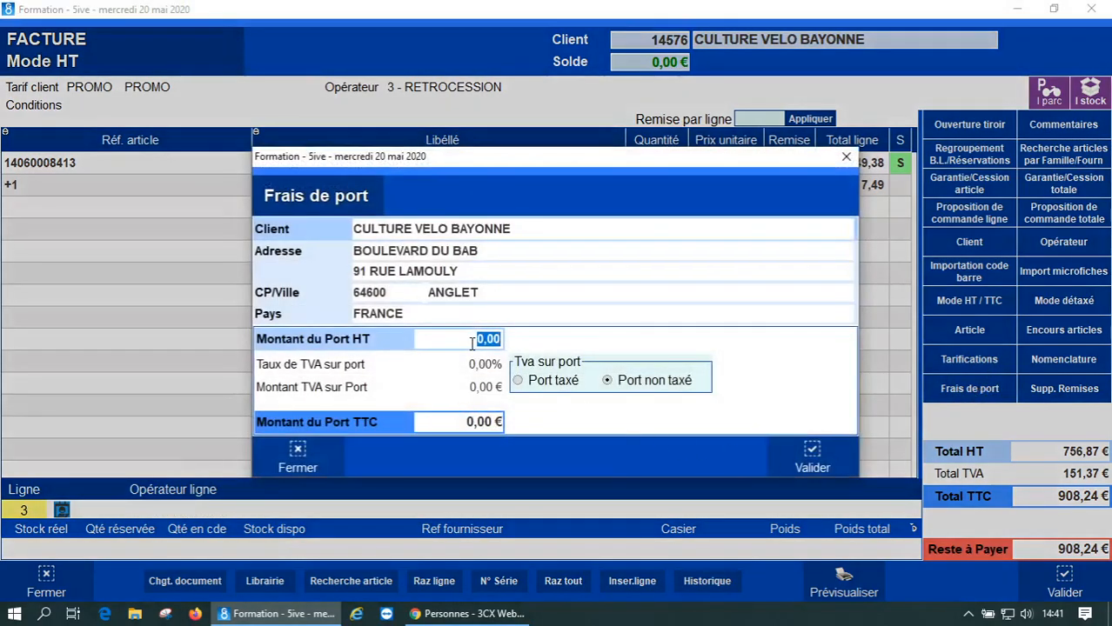
type("25")
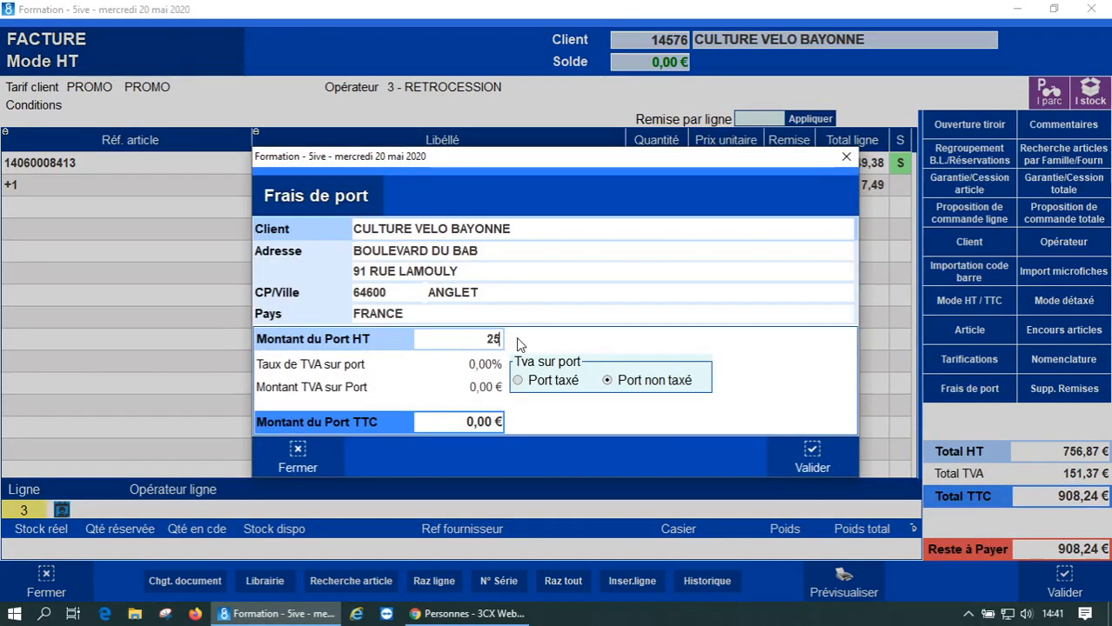
left_click(530, 389)
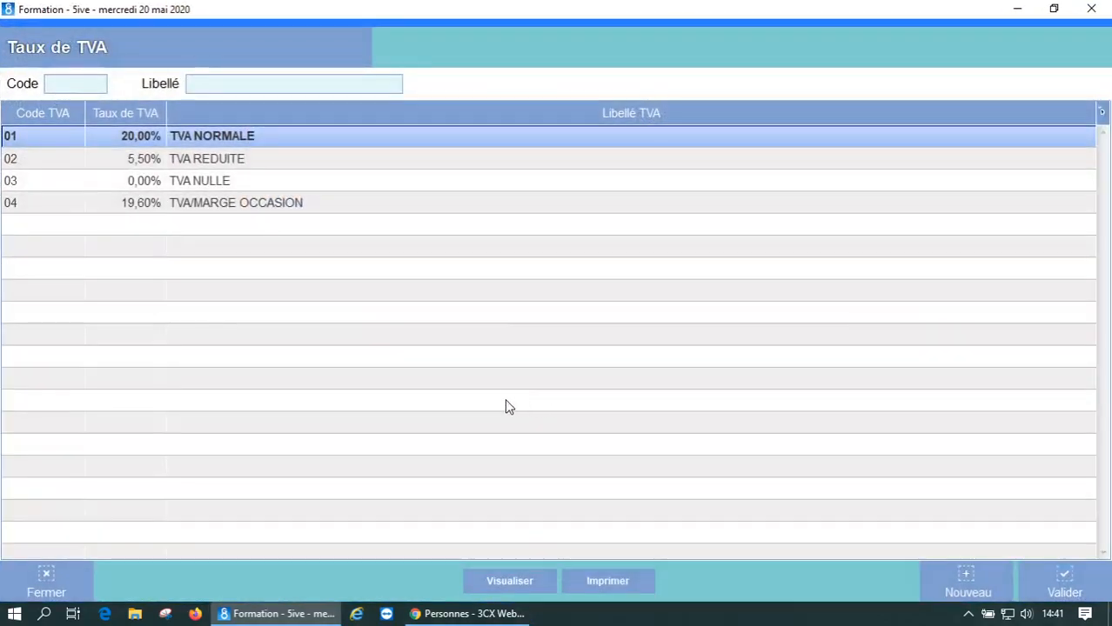
double_click(181, 145)
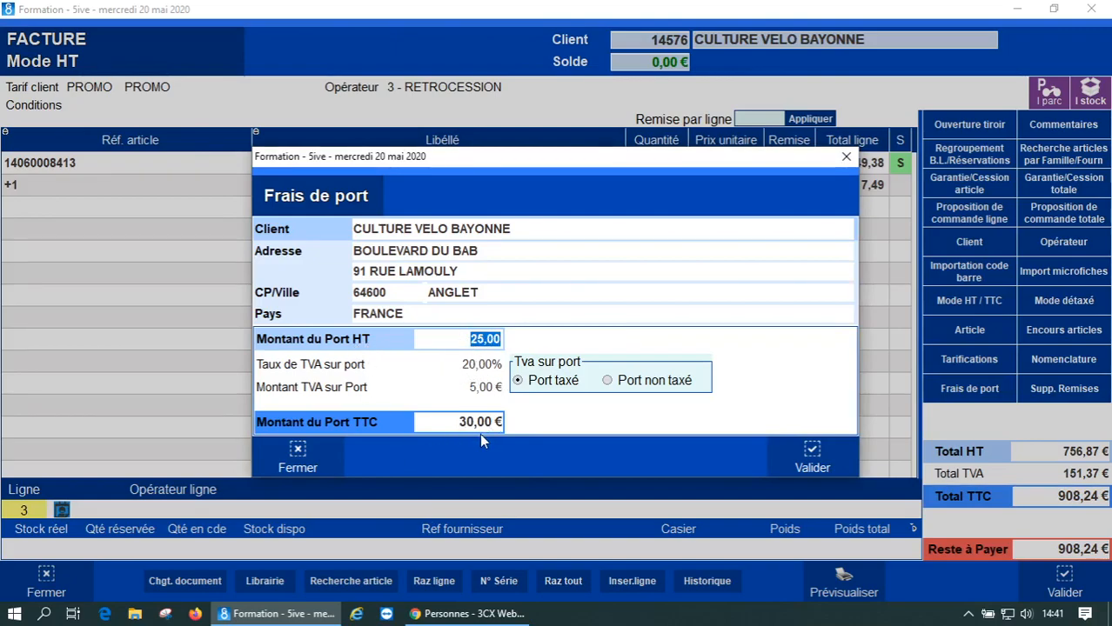
left_click(804, 450)
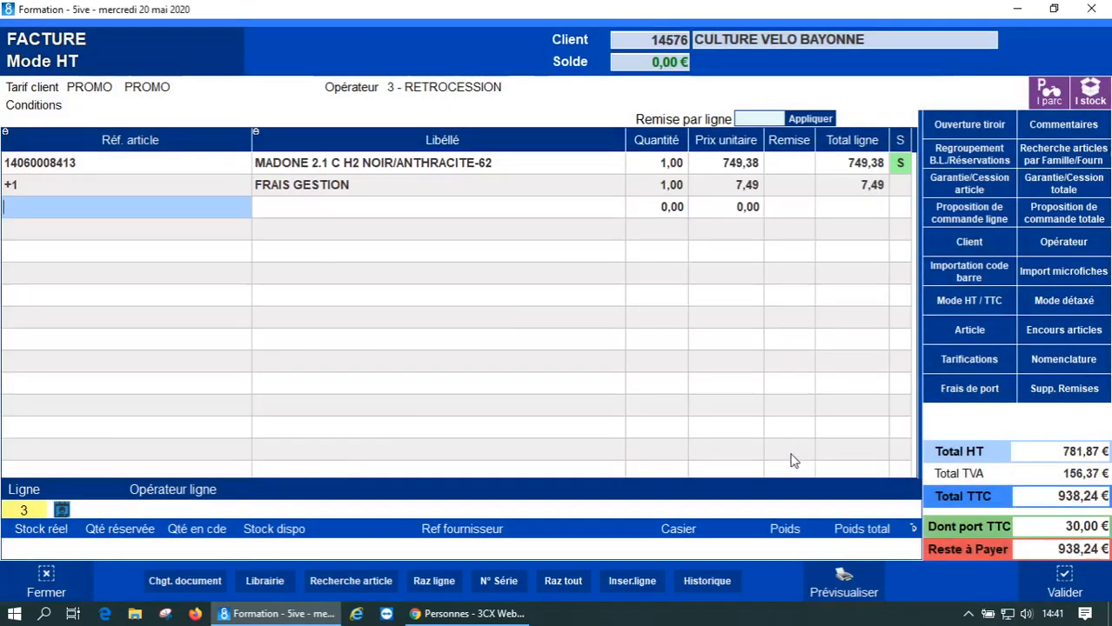
- Validate the 938,24 € invoice, accepting the 'Règlement incomplet' warning
left_click(1065, 583)
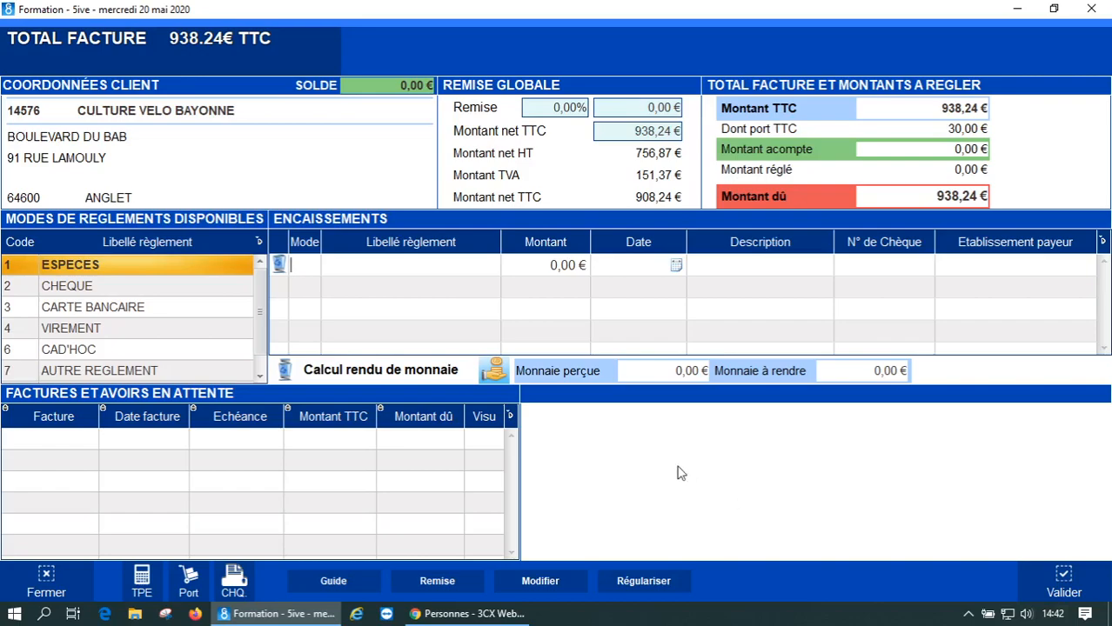
left_click(1063, 581)
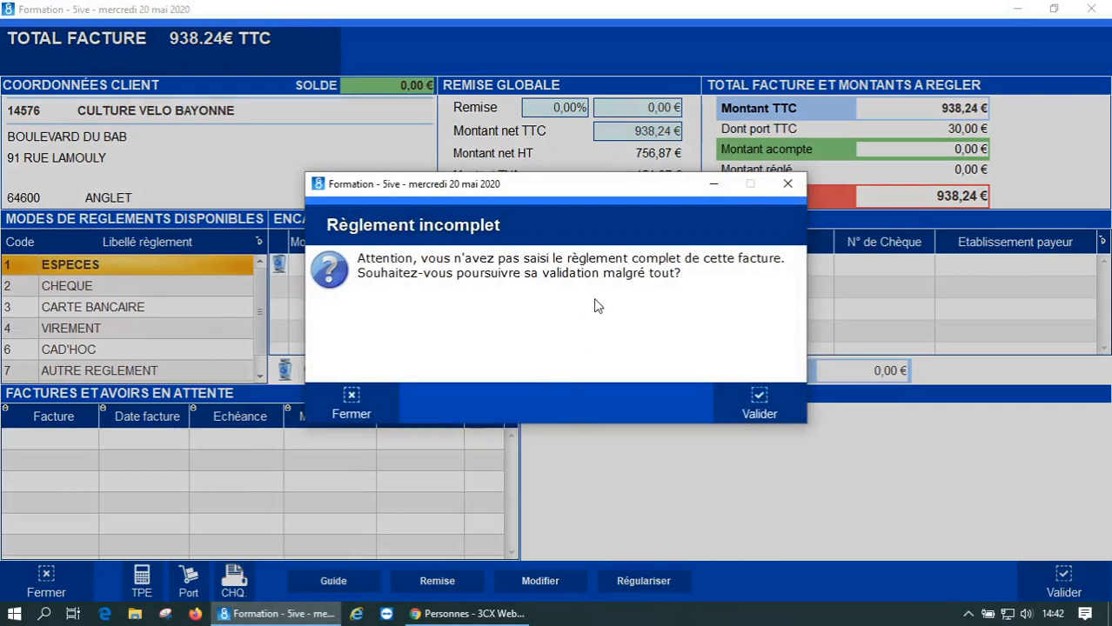
left_click(757, 408)
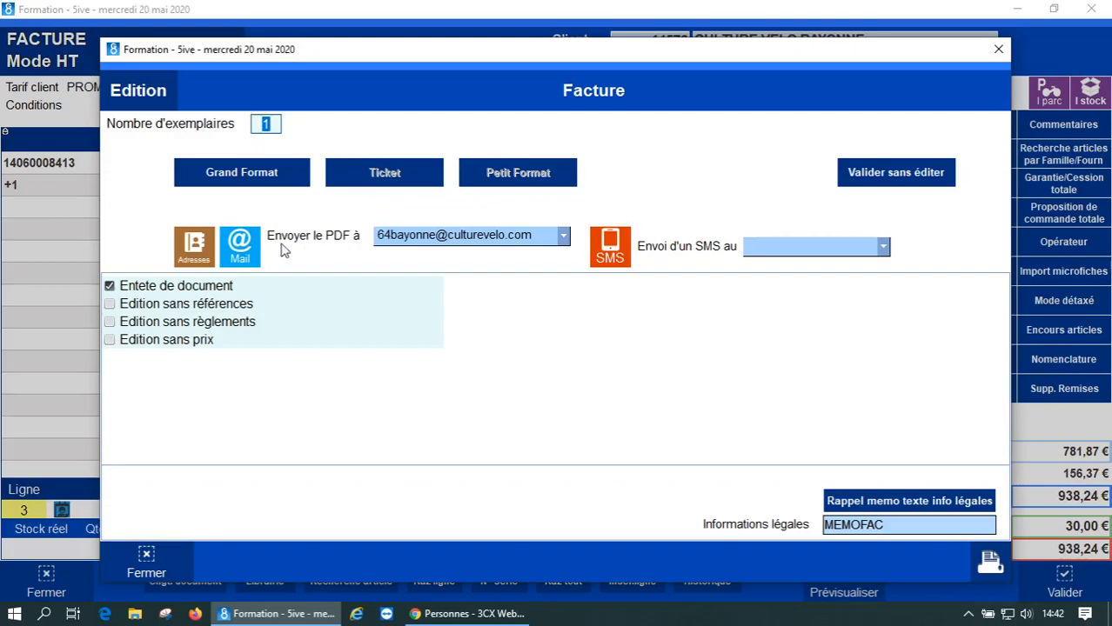
- Save the invoice in Grand Format as Facture n°276625.pdf in Documents
left_click(242, 173)
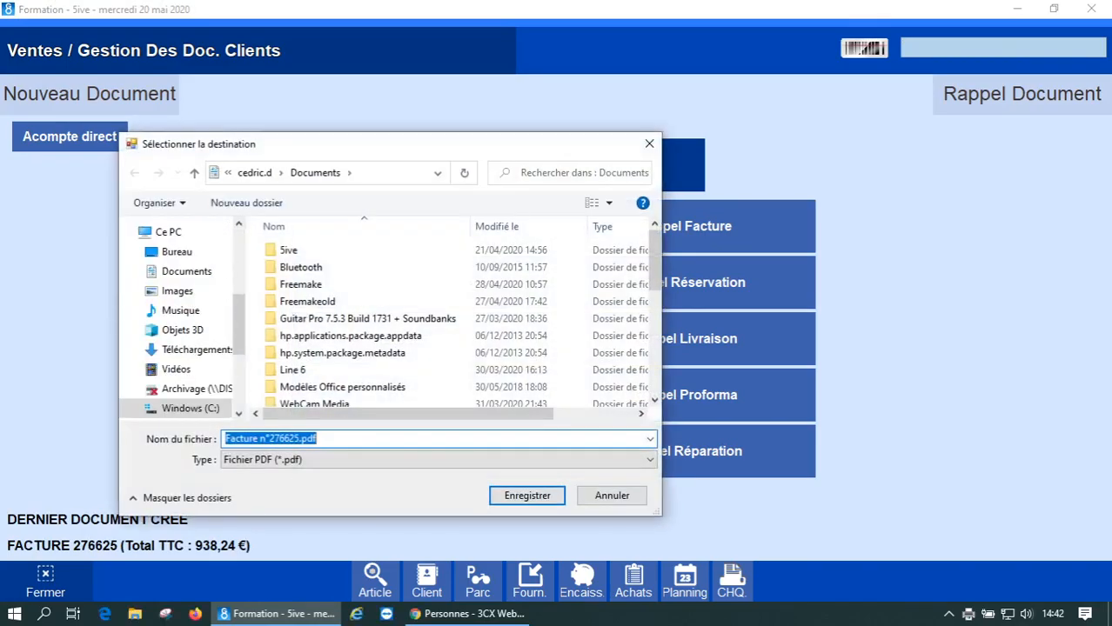
left_click(513, 504)
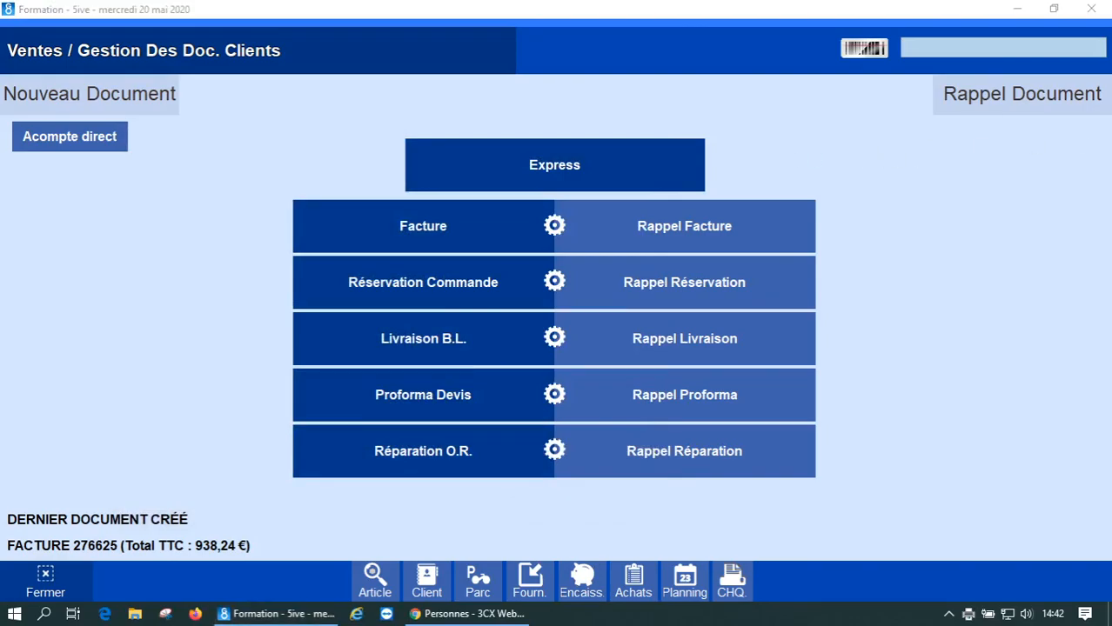
- Maximize Facture n°276625.pdf in Acrobat, zoom to 75%, review the page, then close it
left_click_drag(1111, 87, 570, 108)
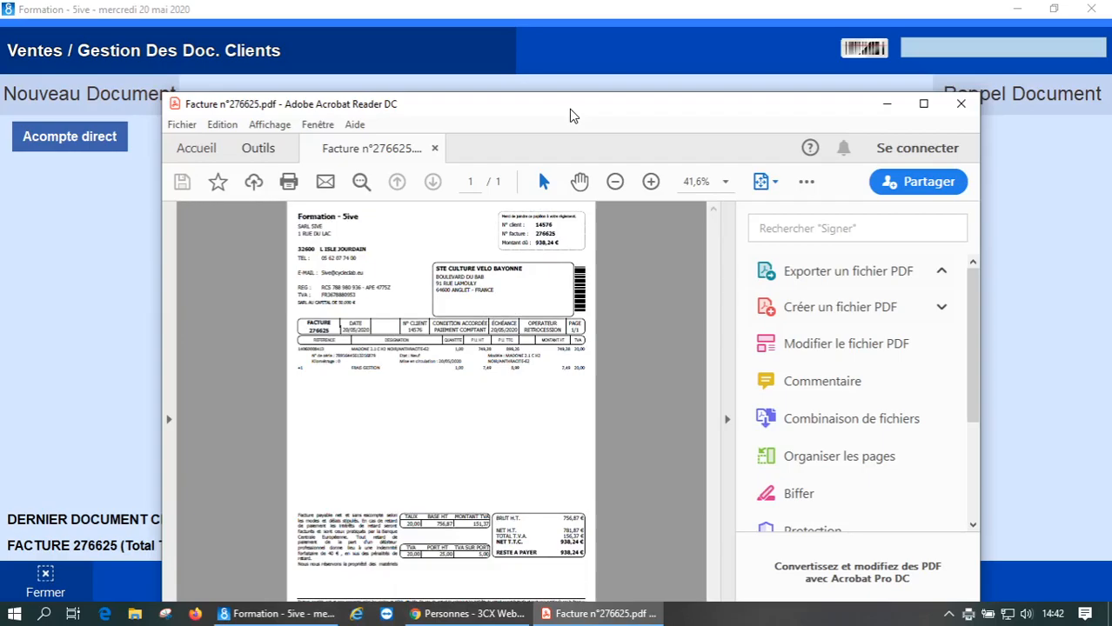
double_click(570, 107)
left_click(861, 353)
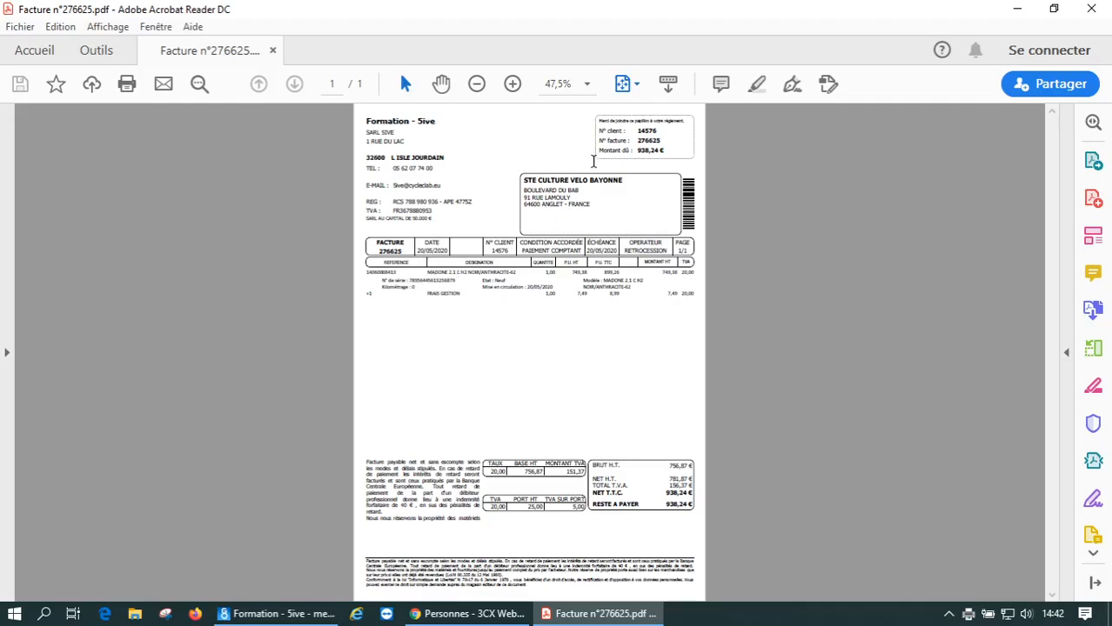
left_click(512, 85)
left_click(513, 84)
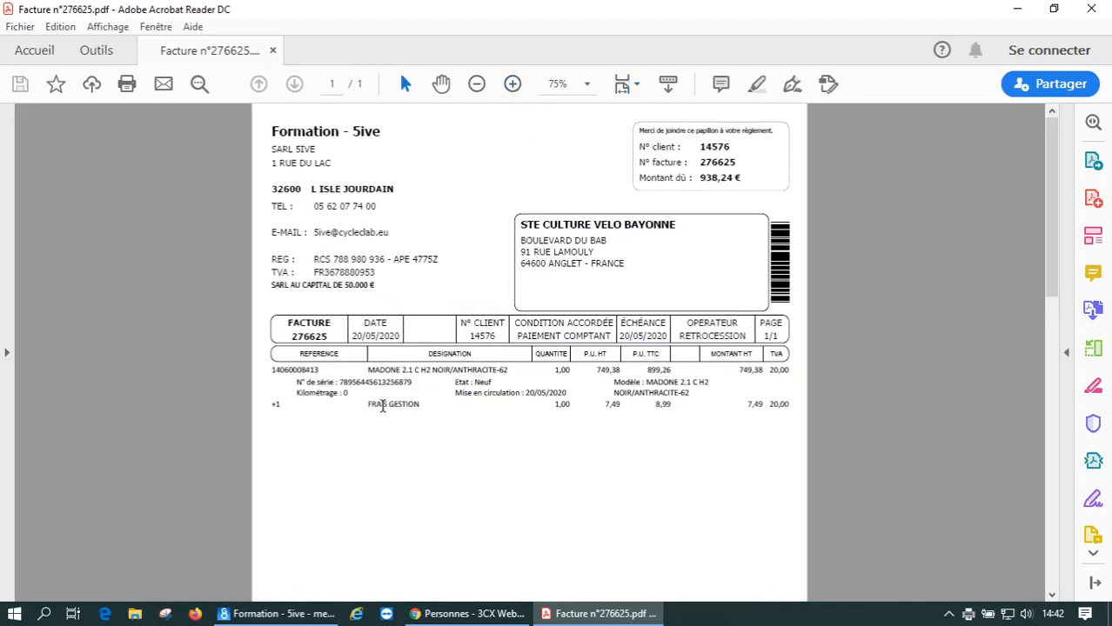
scroll(383, 409, "down", 3)
scroll(389, 422, "down", 3)
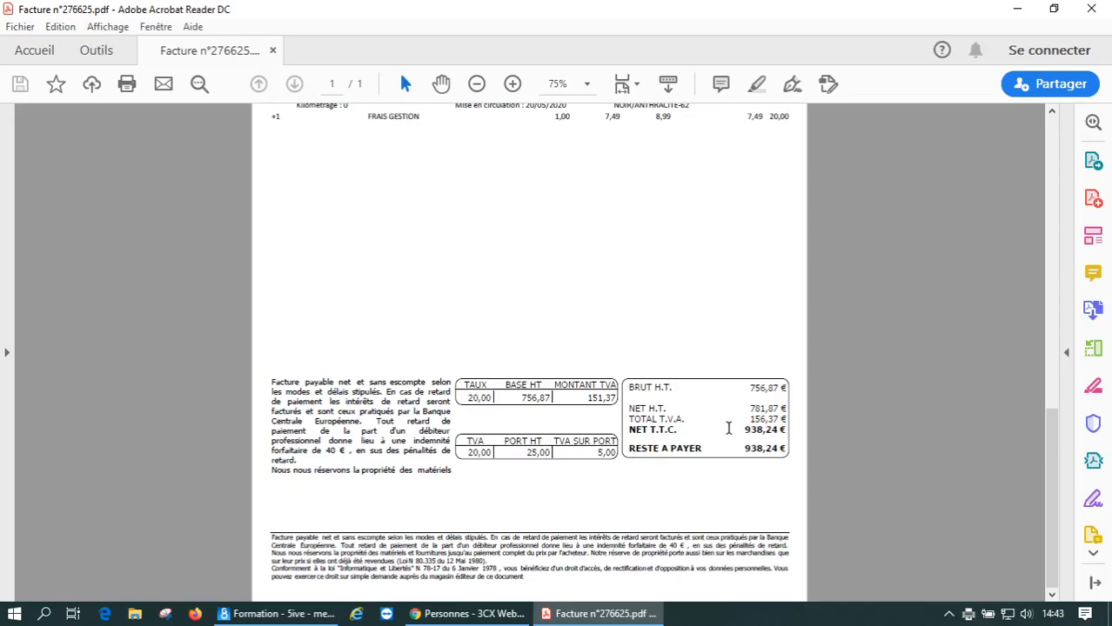
scroll(726, 439, "up", 2)
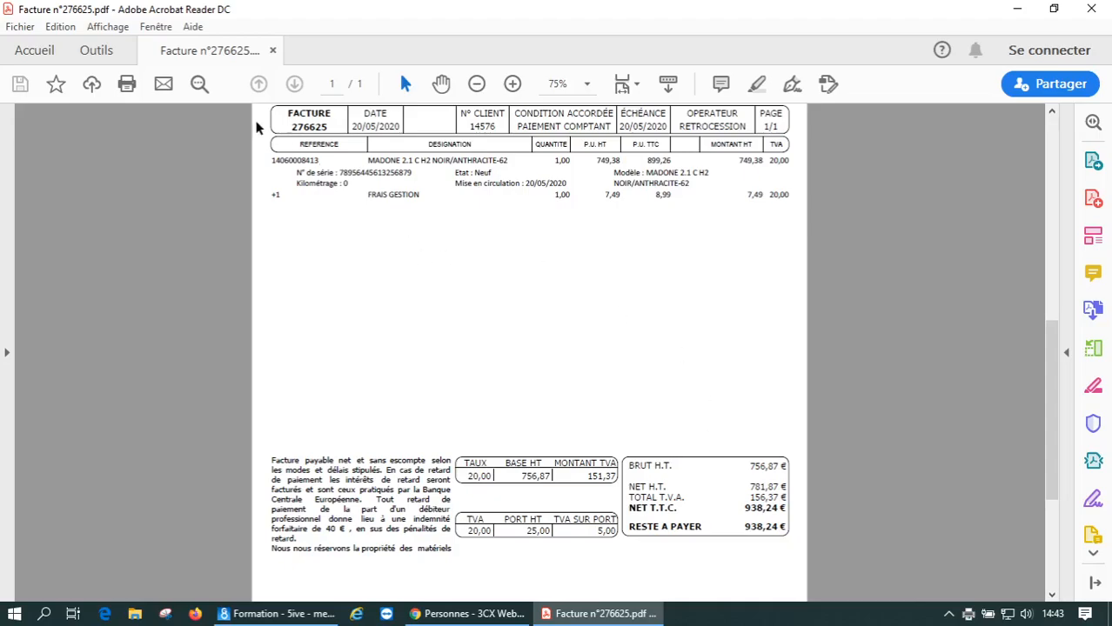
left_click(1091, 9)
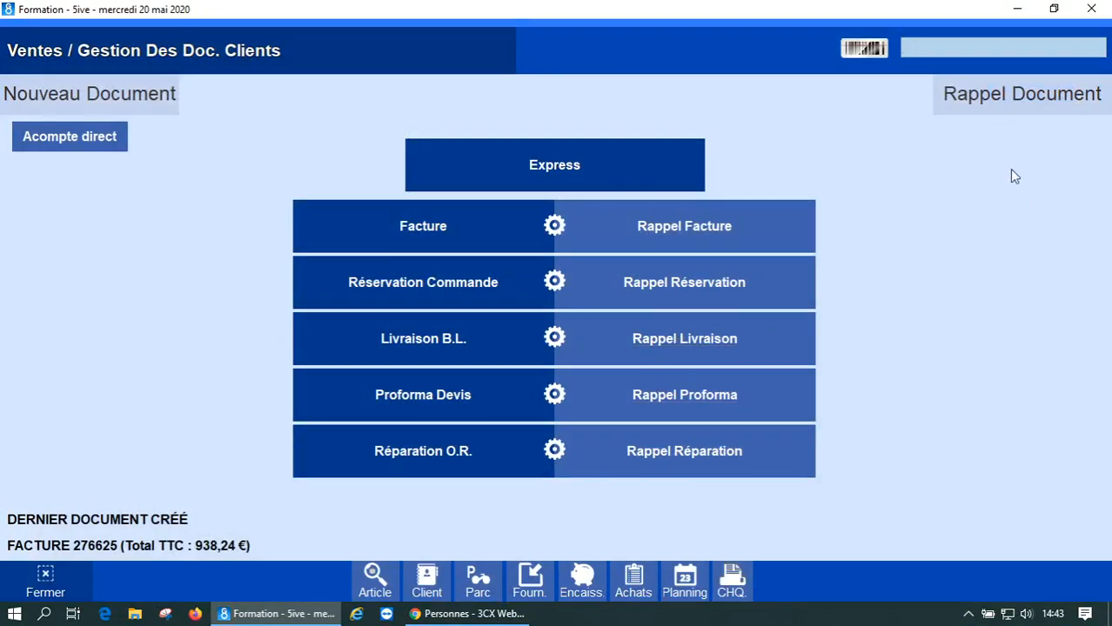
- Close the sales documents screen and show the Encaissements payment options
left_click(1093, 11)
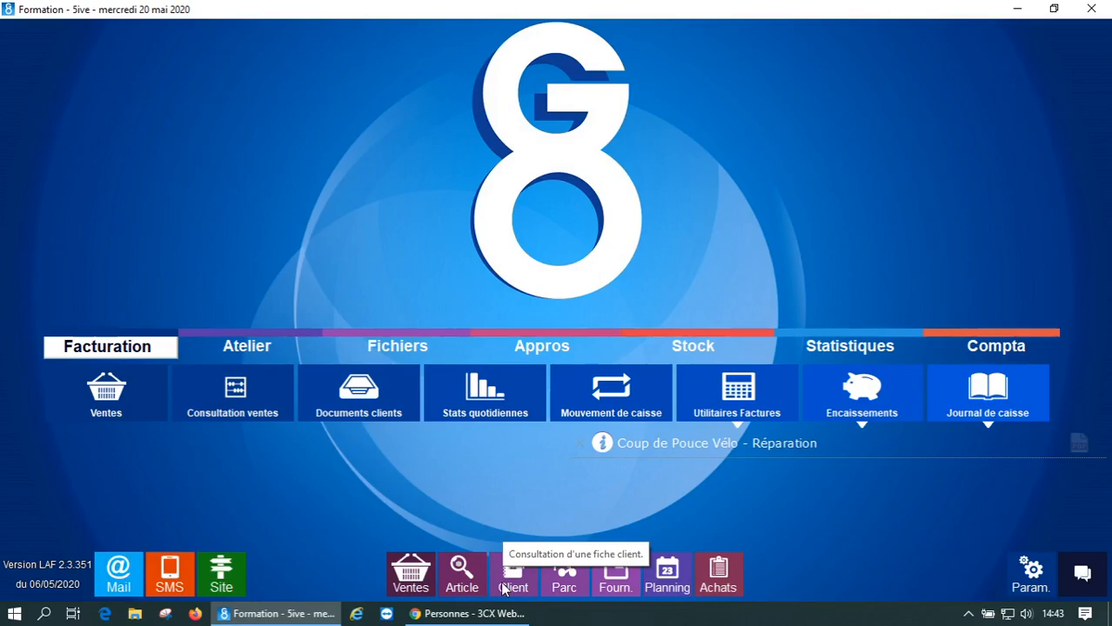
left_click(860, 424)
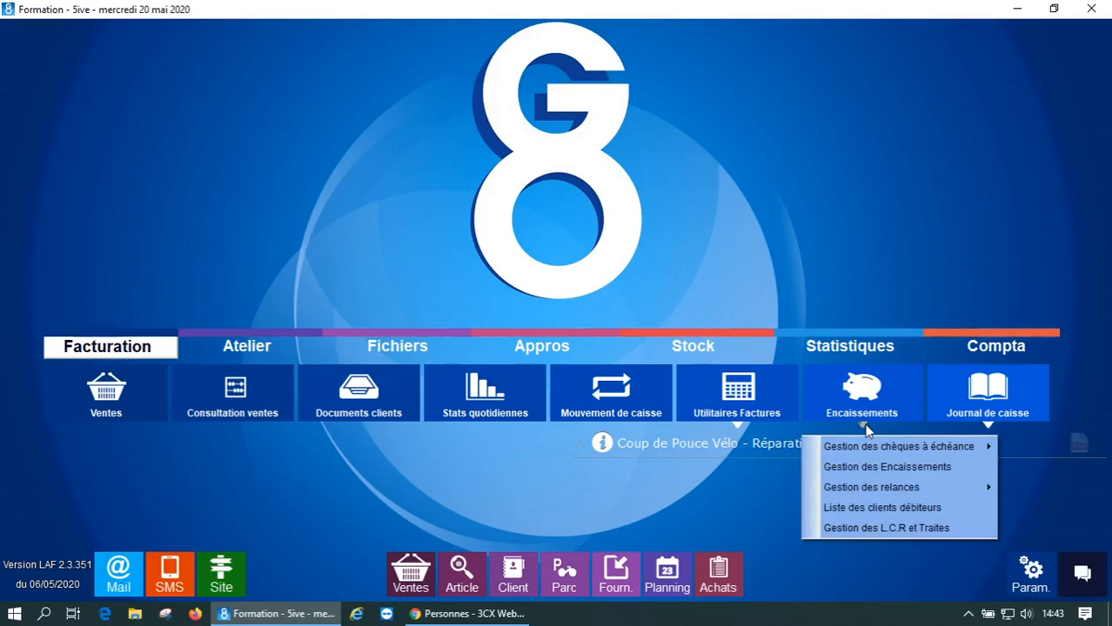
- In Gestion des Encaissements, select client CULTURE VELO BAYONNE and tick invoice 276625 (938,24 €) for settlement
left_click(865, 473)
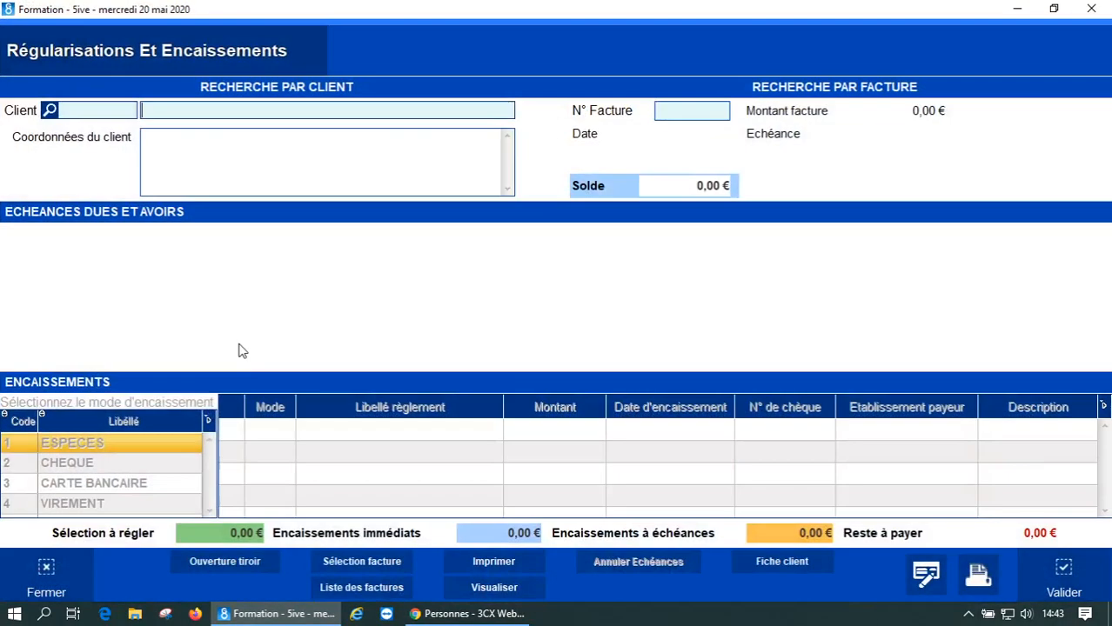
left_click(190, 109)
type("CULTURE VELO B")
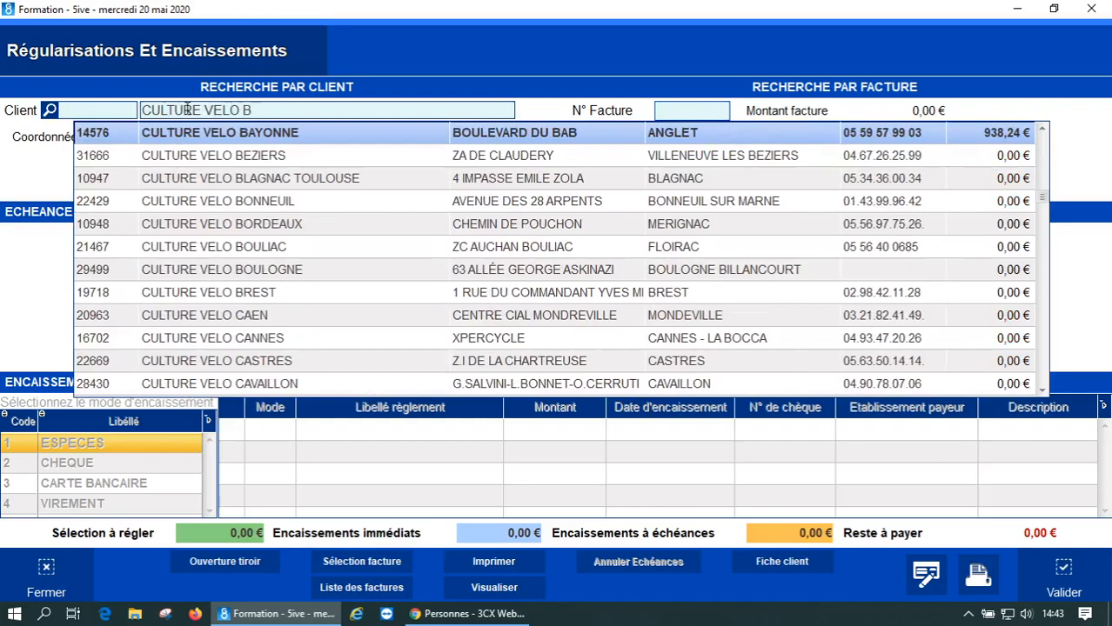
left_click(191, 132)
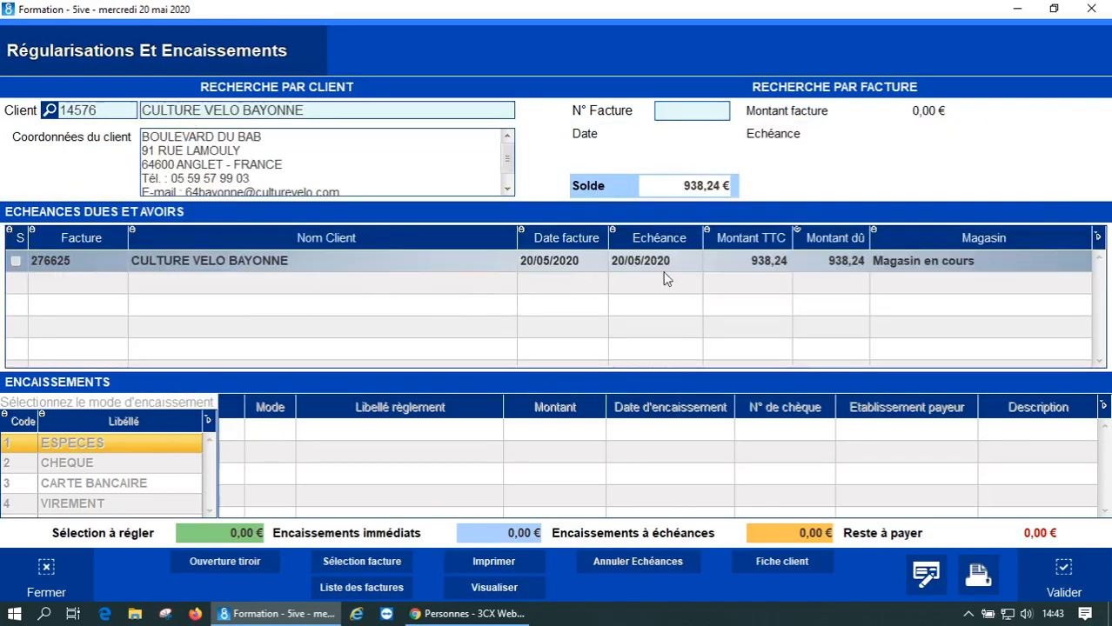
left_click(16, 263)
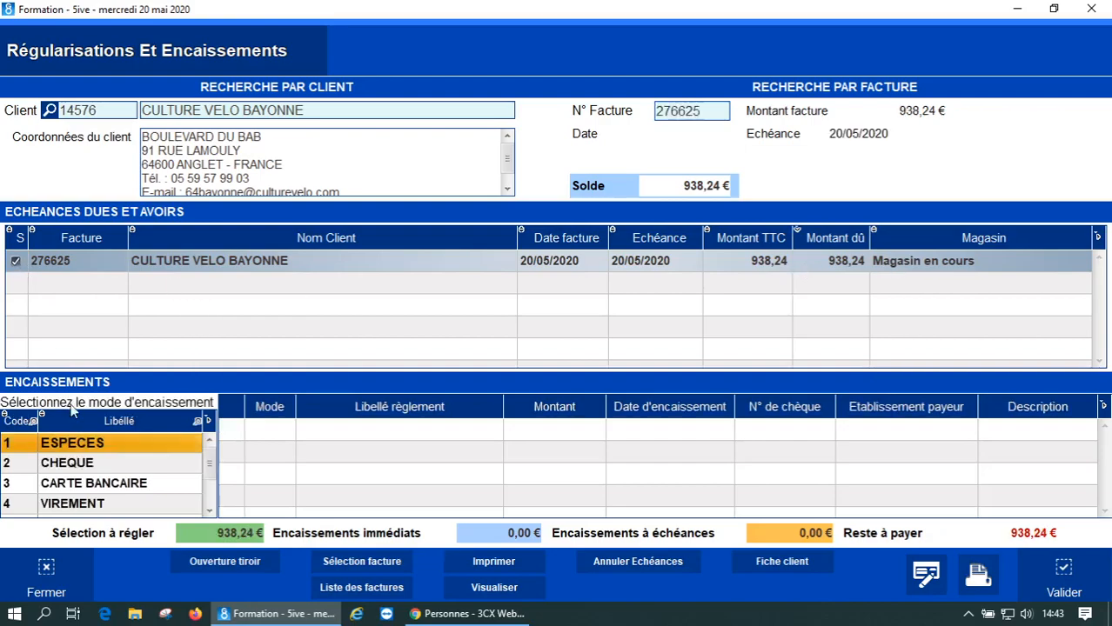
scroll(215, 467, "down", 2)
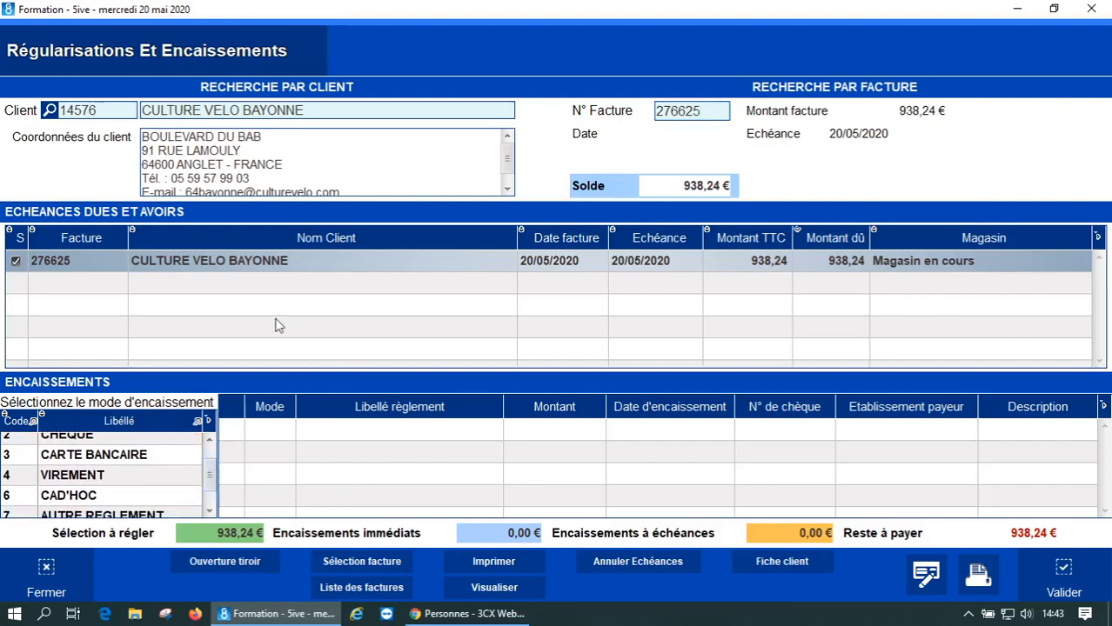
- Validate a VIREMENT payment of 938,24 € dated 20/05/2020 for invoice 276625
left_click(62, 481)
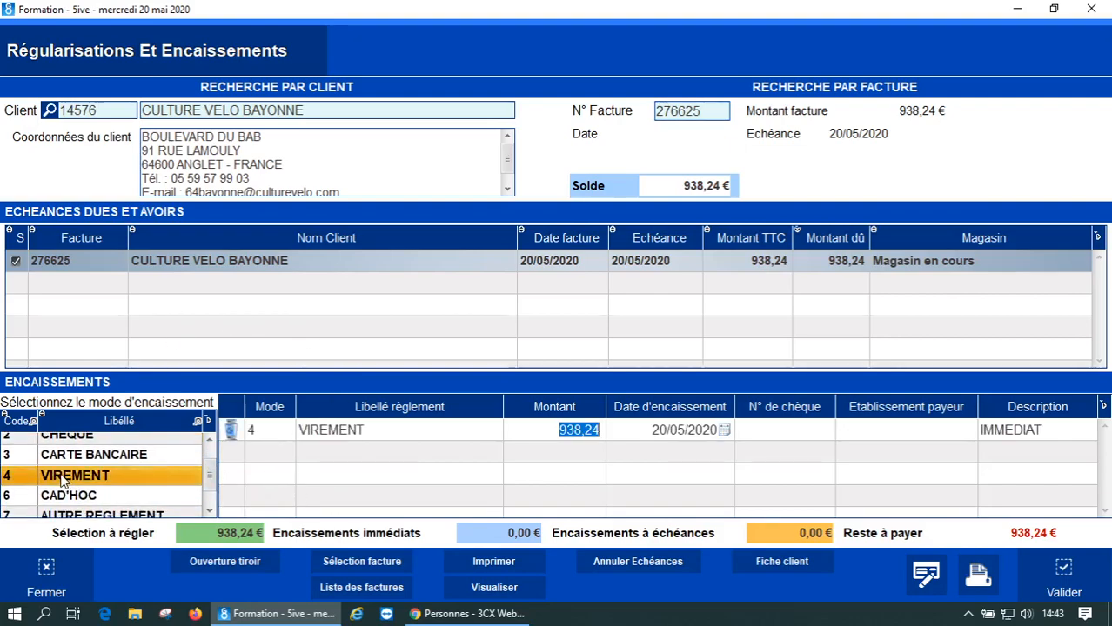
left_click(645, 430)
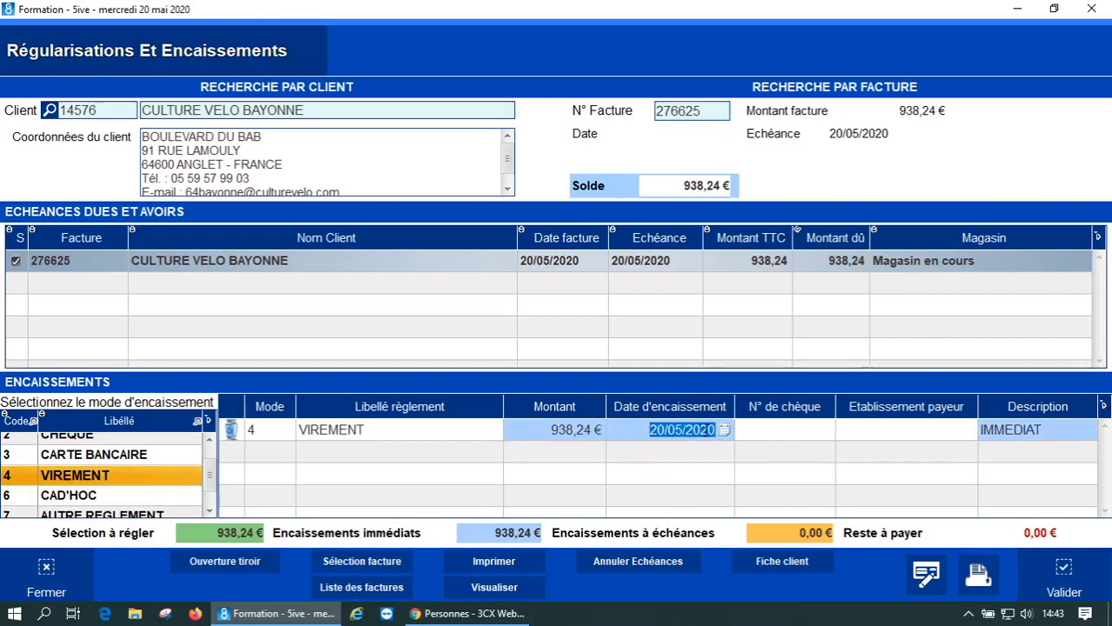
left_click_drag(639, 434, 729, 429)
left_click(1061, 570)
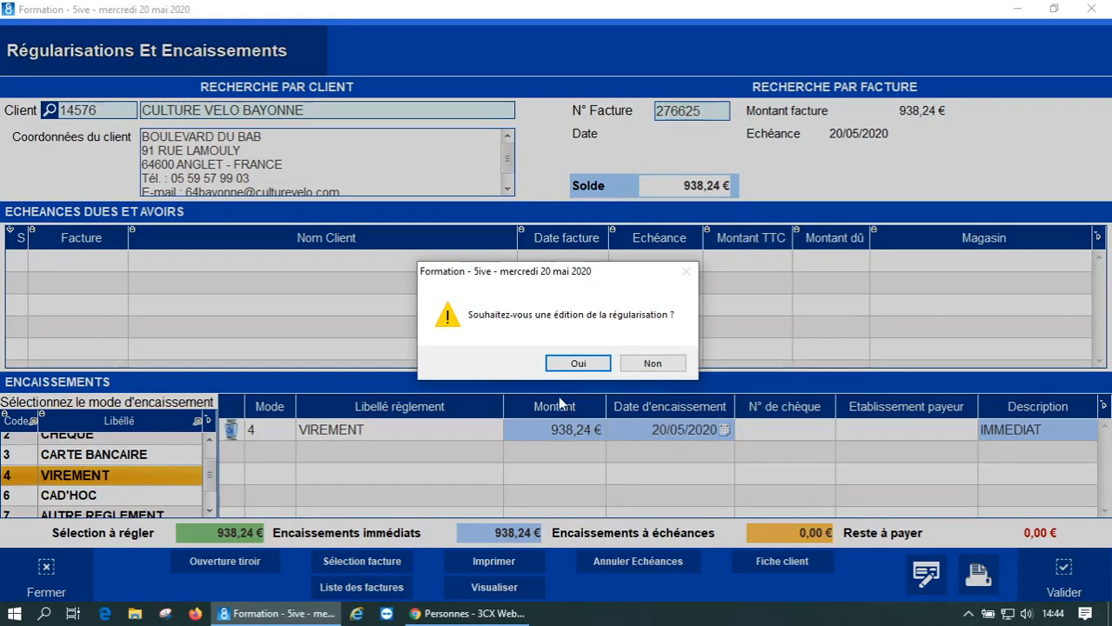
- Decline printing the settlement, acknowledge the confirmation and close the payments form
left_click(653, 363)
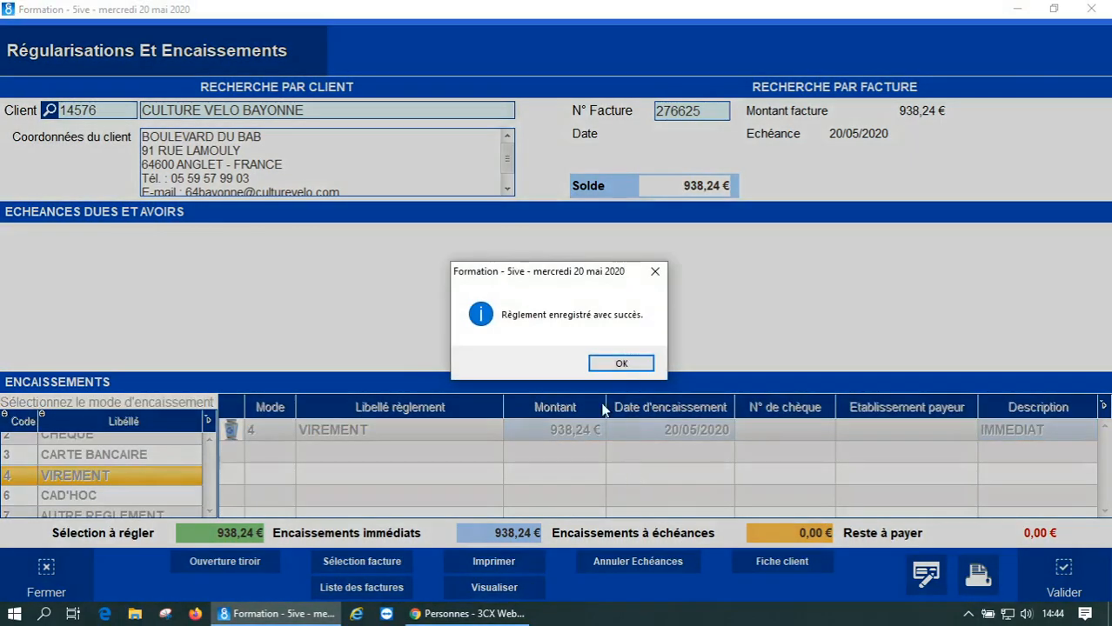
left_click(611, 365)
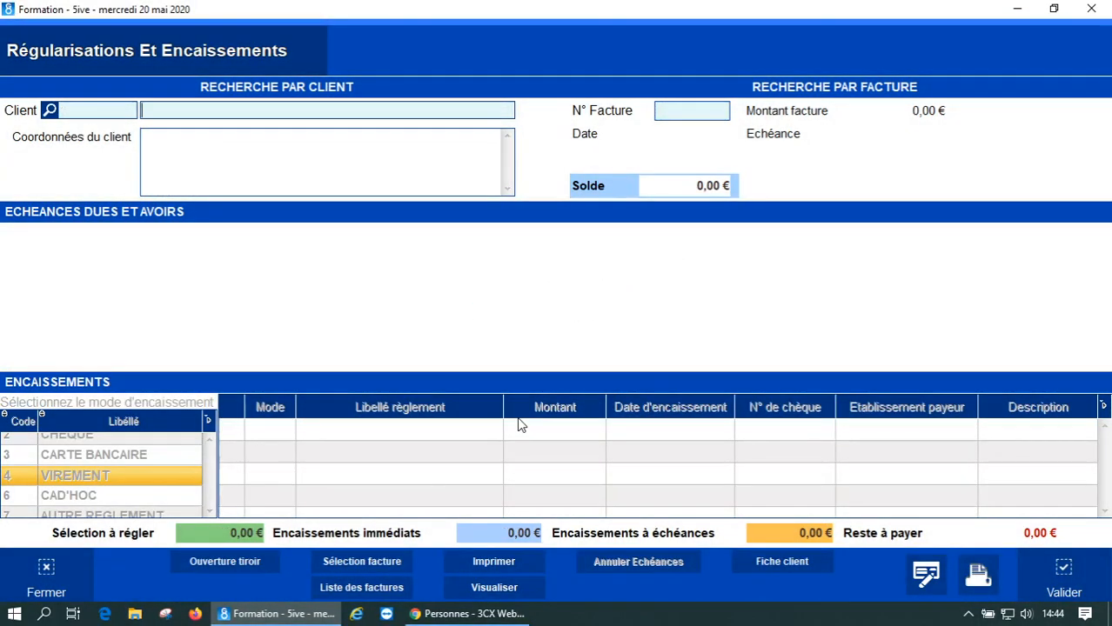
left_click(1091, 8)
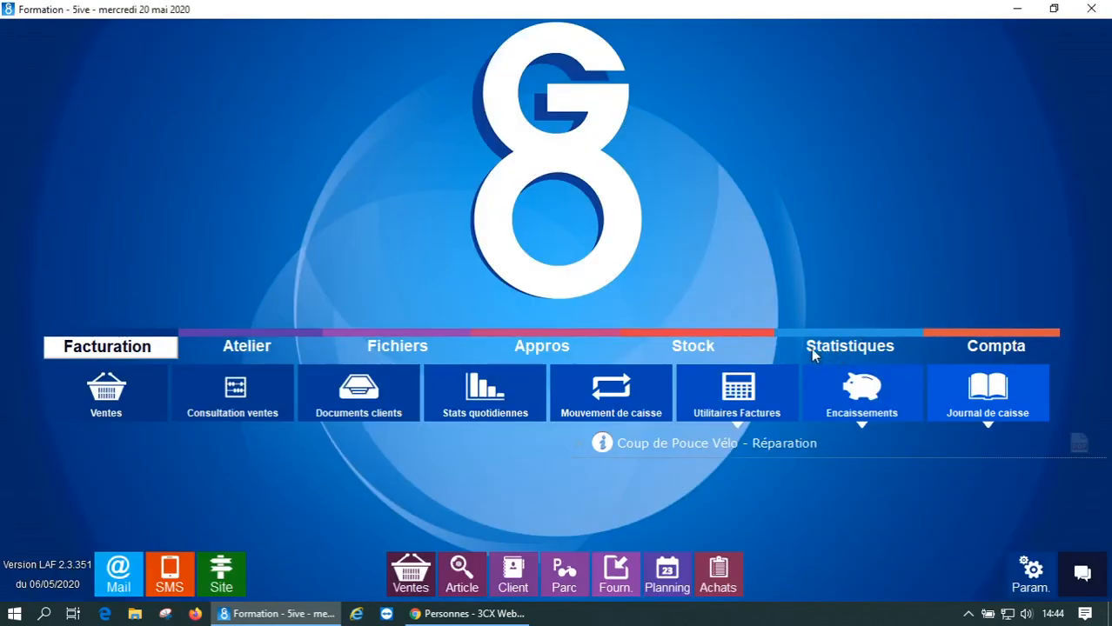